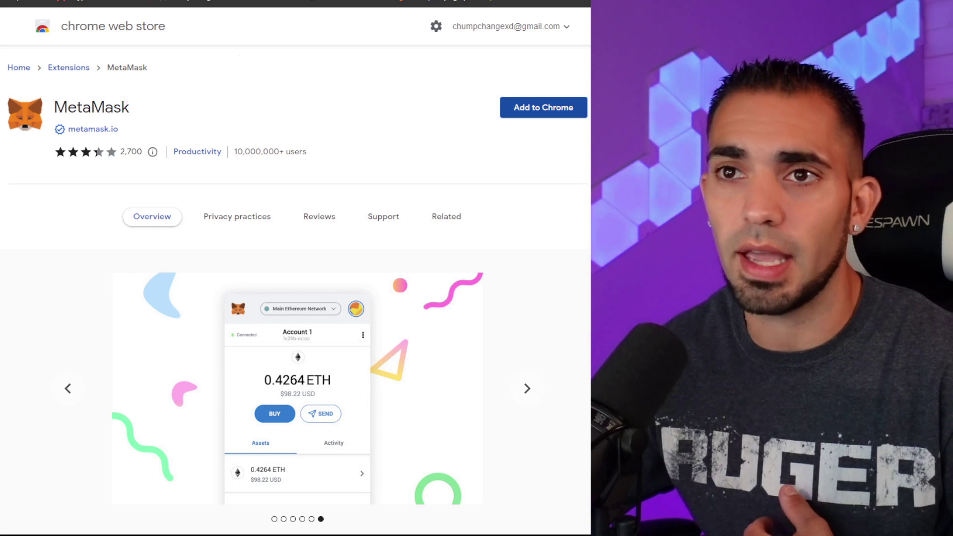
- Start adding the MetaMask extension from its Chrome Web Store listing
left_click(540, 112)
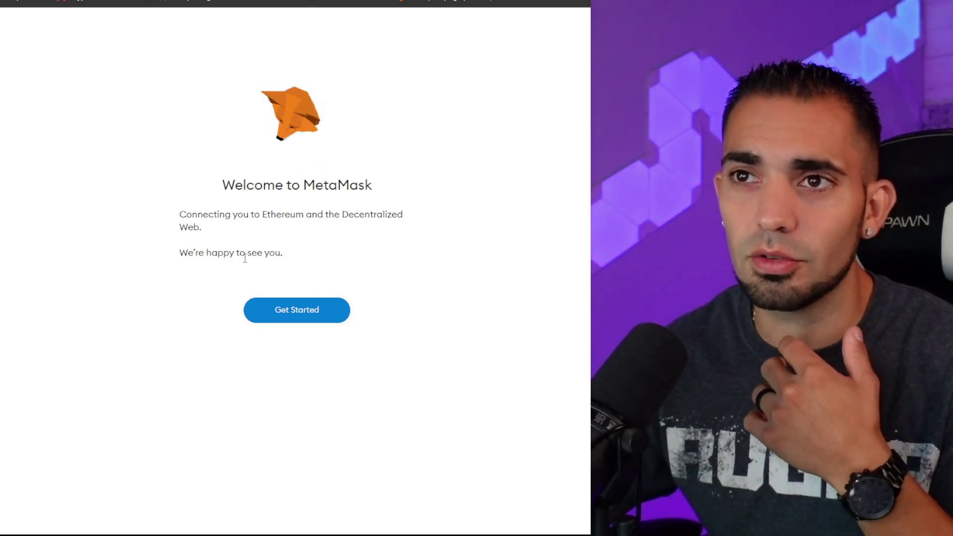
- Begin MetaMask onboarding, answer the usage-data prompt, choose Create a Wallet and submit the password
left_click(296, 315)
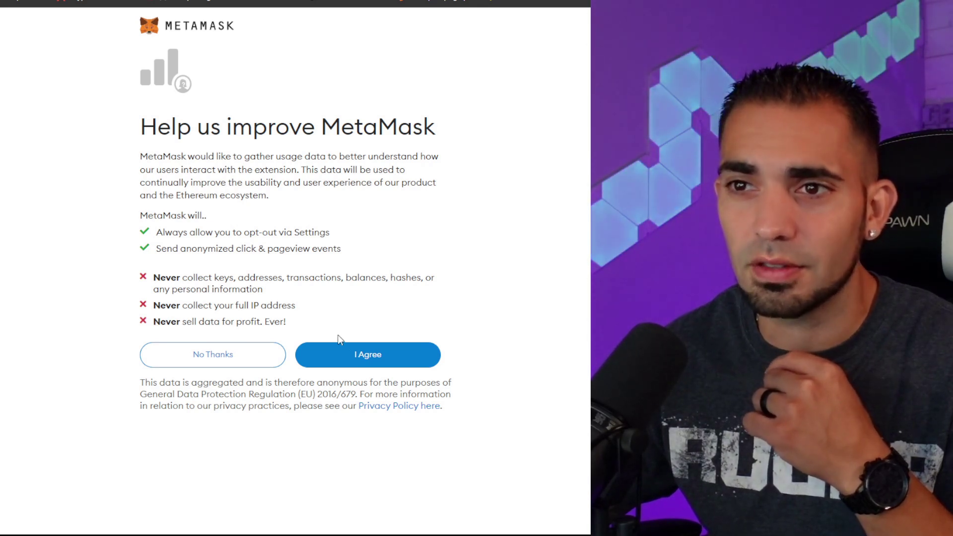
left_click(355, 363)
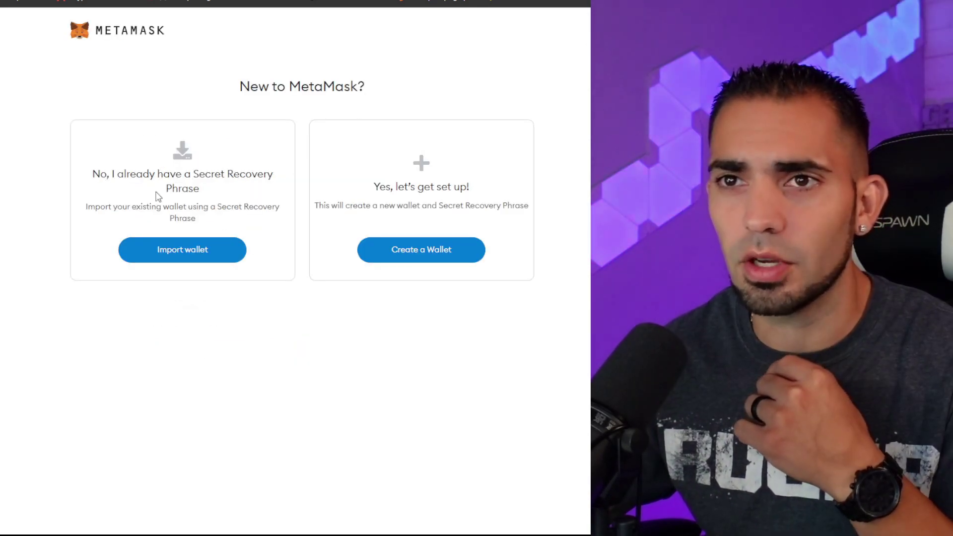
left_click(402, 253)
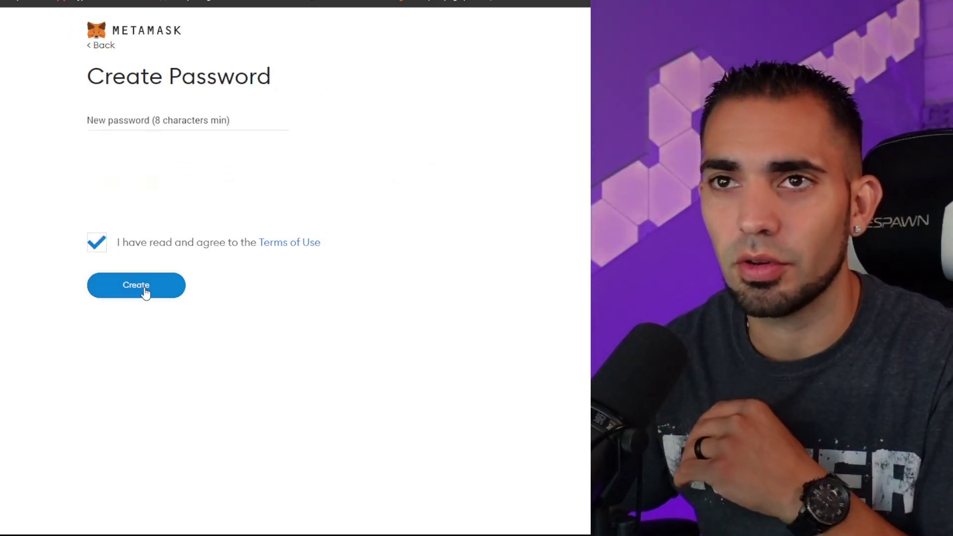
left_click(145, 293)
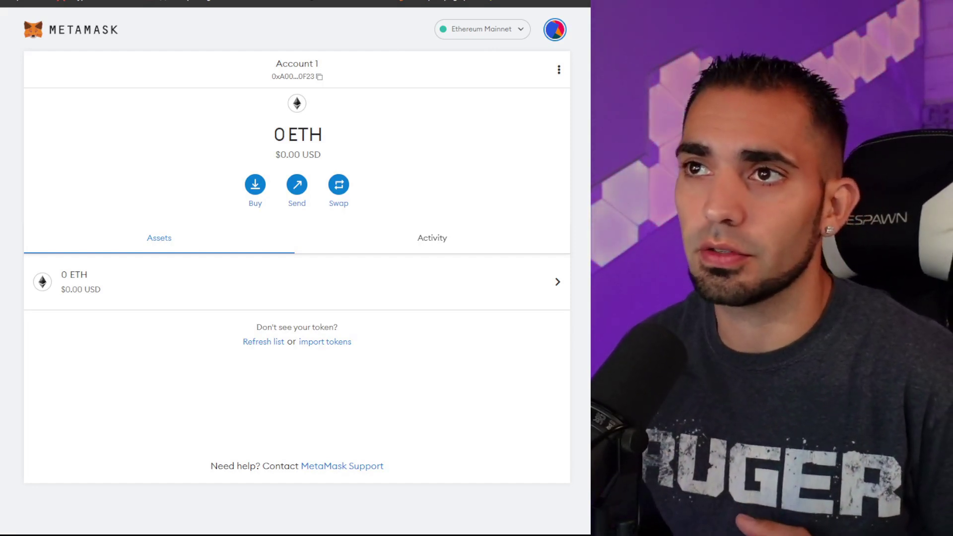
- Add a new custom network named ETHW-Mainnet and paste in its RPC URL
left_click(493, 34)
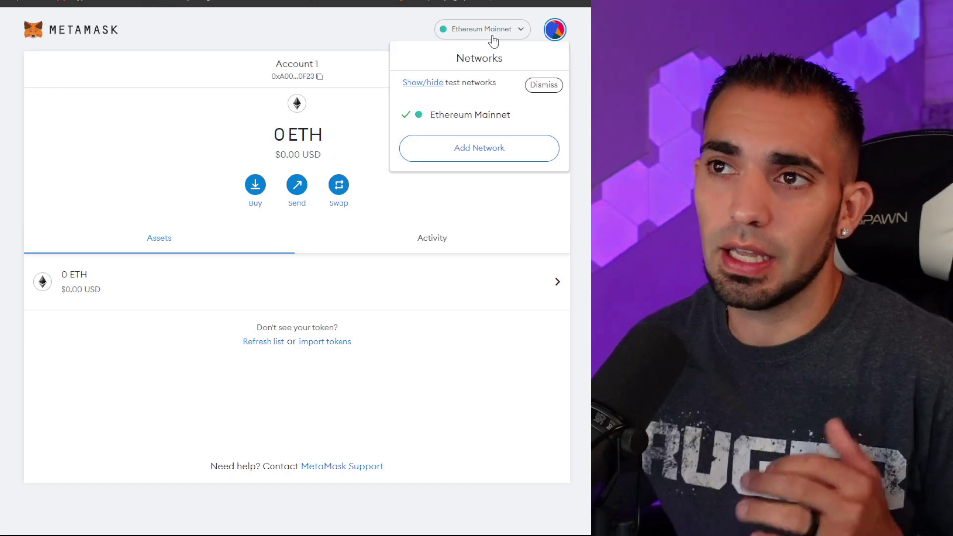
left_click(467, 159)
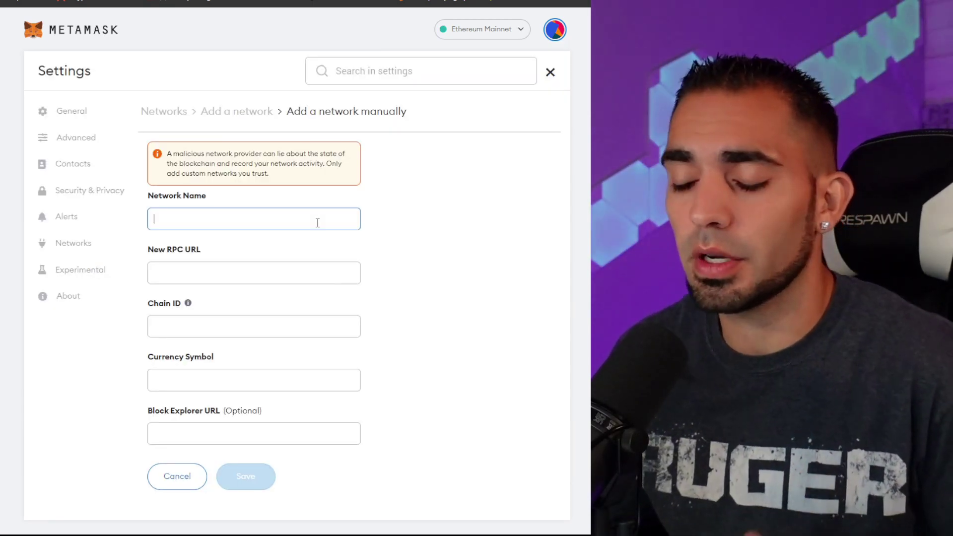
type("ETHW")
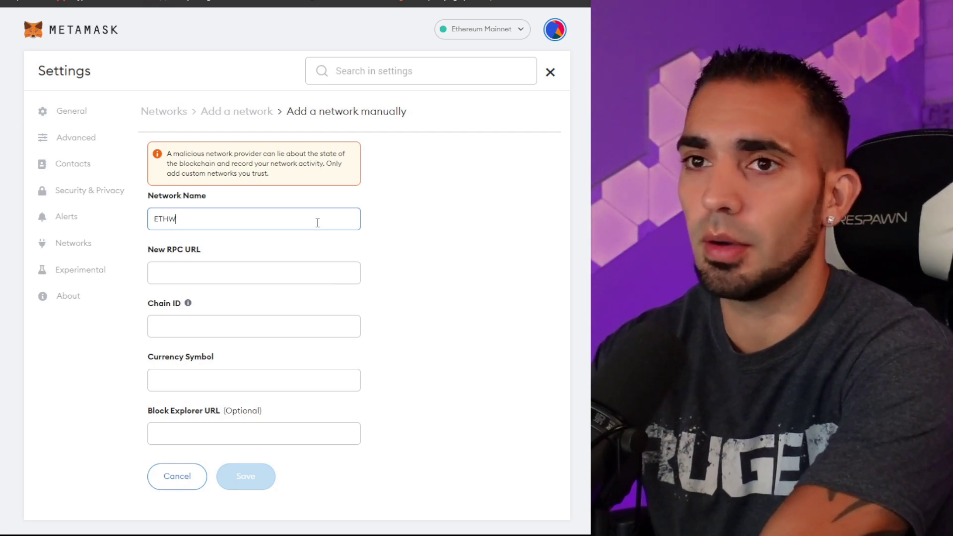
type("-Mainnet")
key("Tab")
type("https://mainnet.ethereumpow.org")
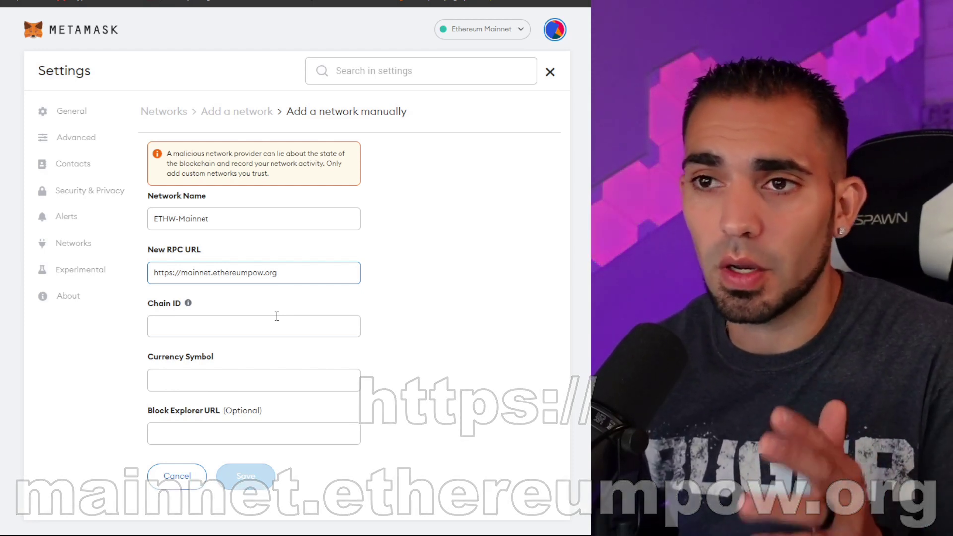
- Enter chain ID 10001, currency symbol ETHW and the block explorer URL
left_click(234, 330)
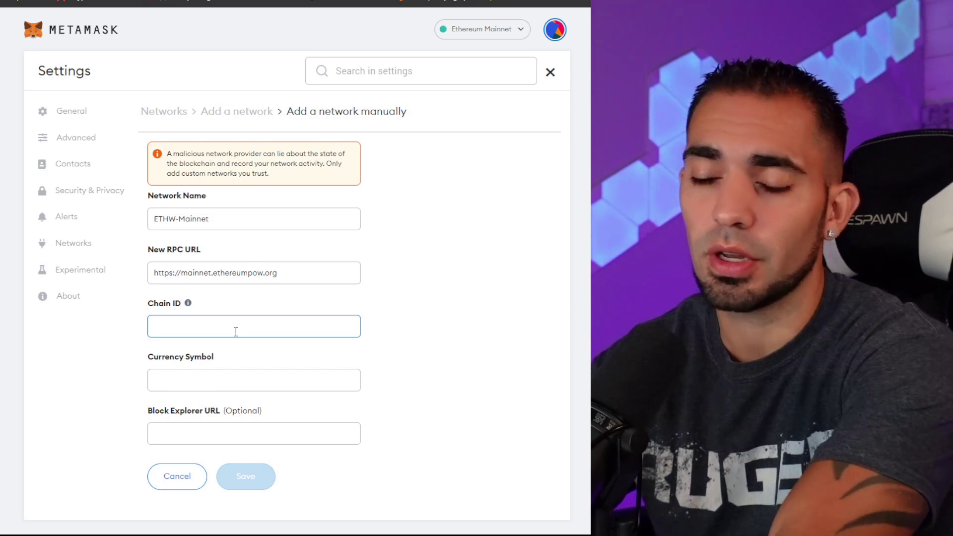
type("10001")
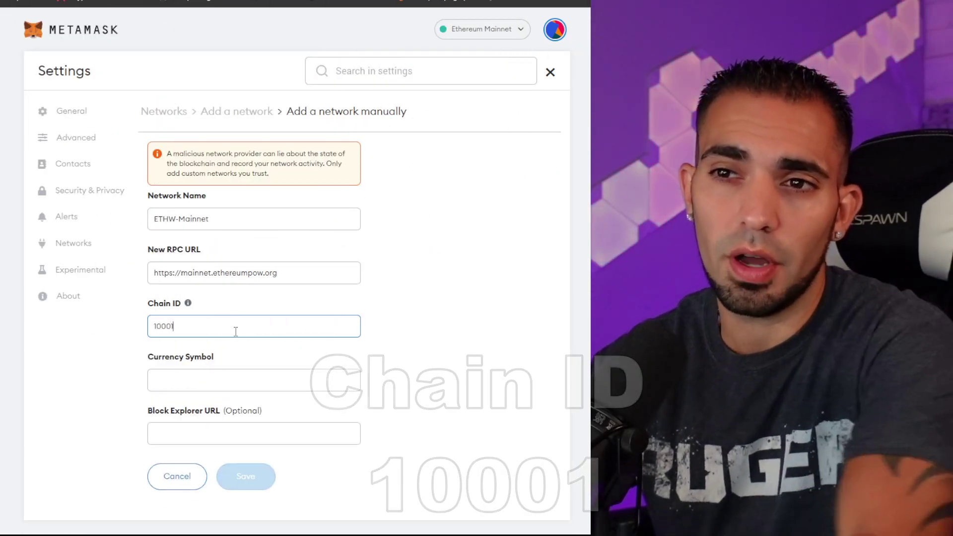
left_click(218, 390)
type("ETHW")
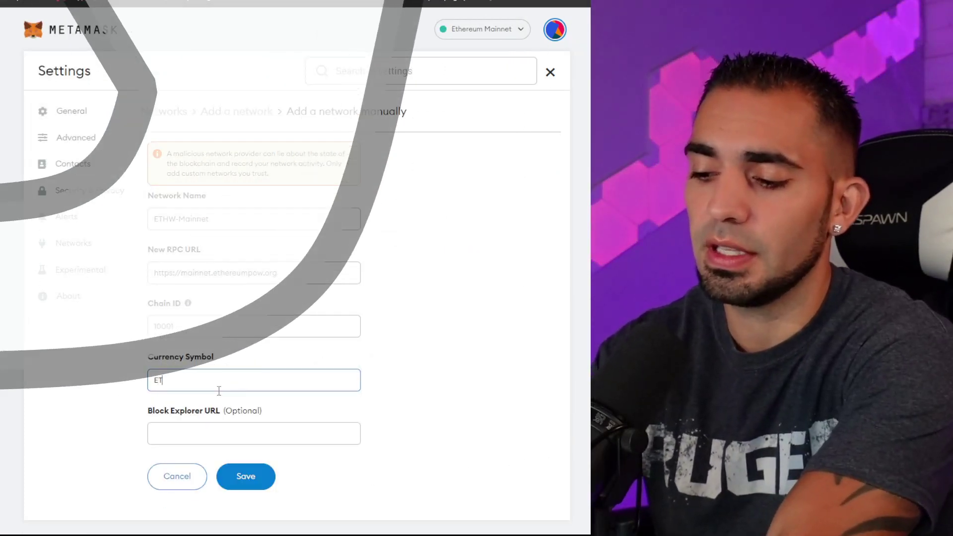
scroll(218, 391, "down", 2)
left_click(298, 396)
type("https://mainnet.ethwscan.com")
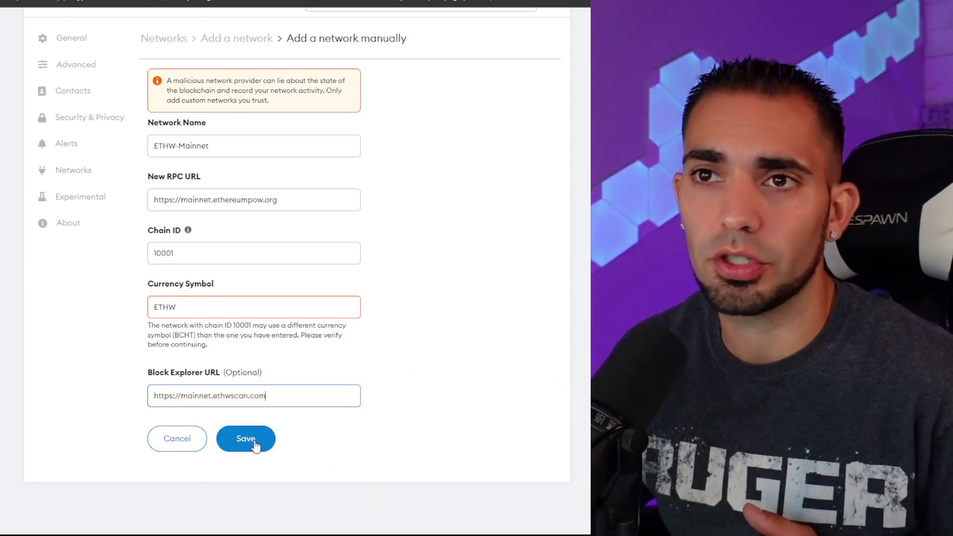
- Save ETHW-Mainnet so Account 1 switches to it and shows 0 ETHW
left_click(255, 445)
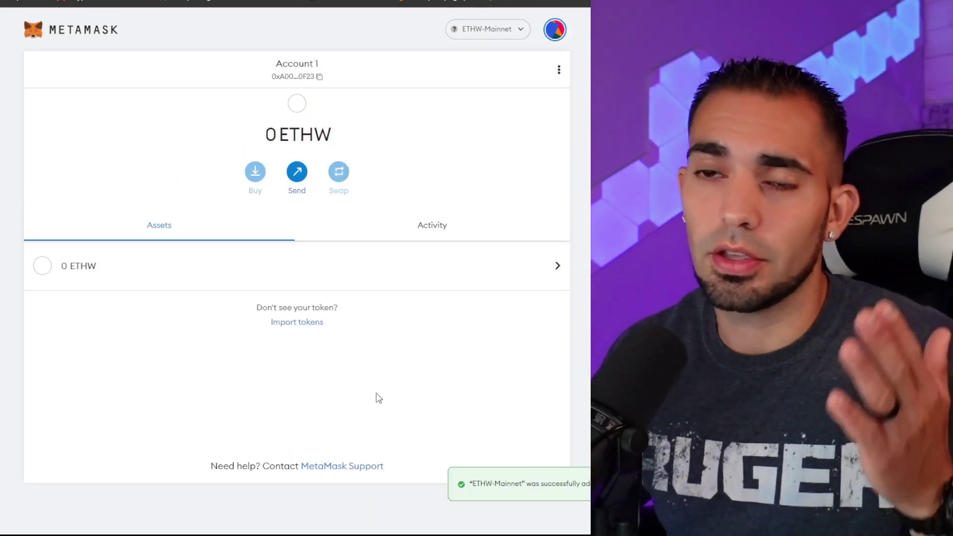